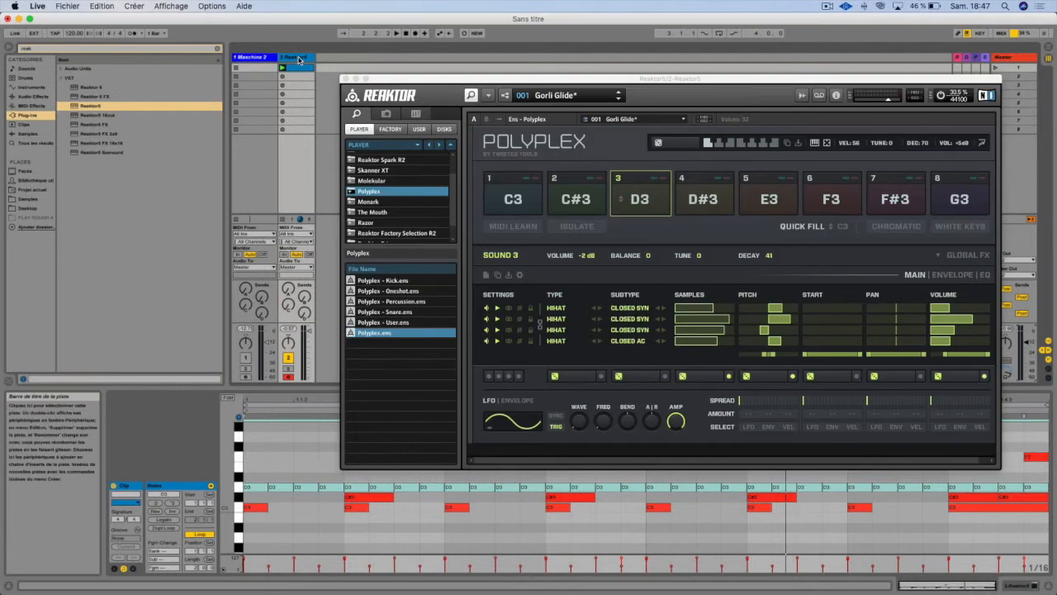
Step: Start playback and set the first snapshot's global velocity to 52, decay to 100 and volume to +12 dB
{"action": "key", "text": "space"}
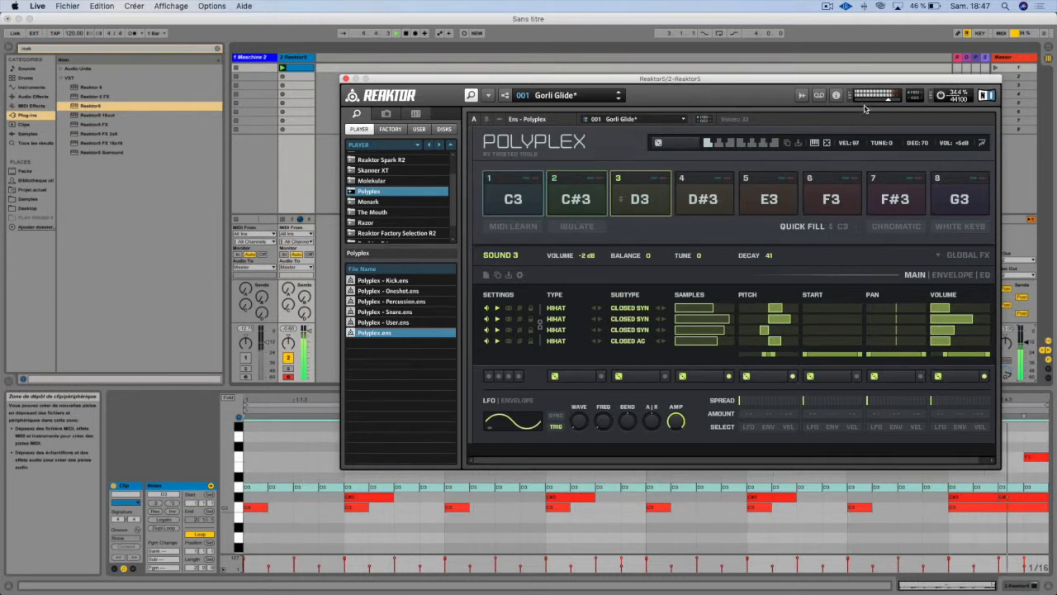
{"action": "mouse_move", "coordinate": [879, 145]}
{"action": "left_mouse_down"}
{"action": "mouse_move", "coordinate": [882, 137]}
{"action": "mouse_move", "coordinate": [864, 145]}
{"action": "left_mouse_up"}
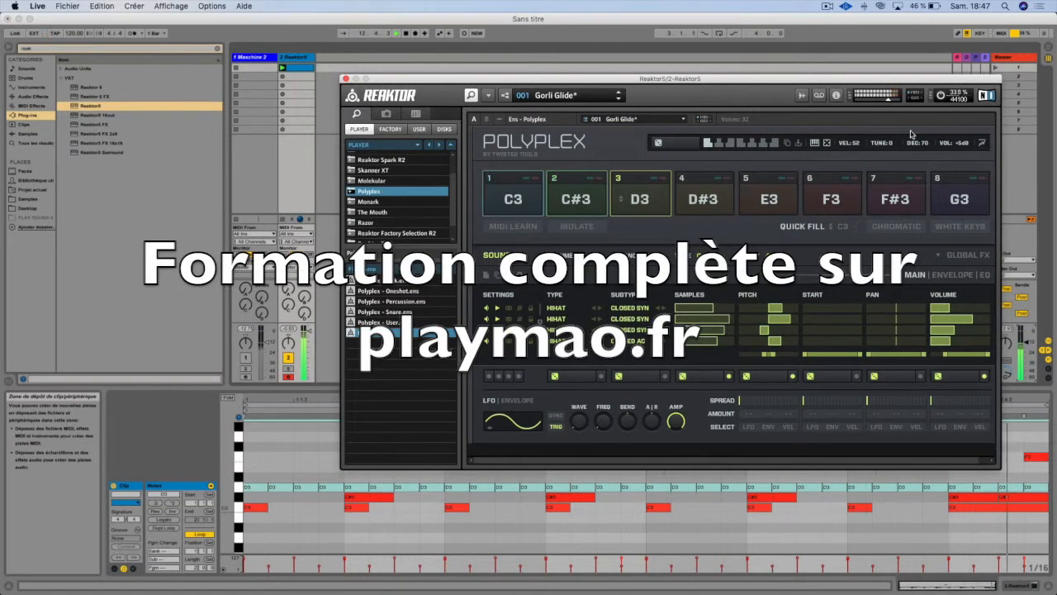
{"action": "left_click_drag", "start_coordinate": [916, 147], "coordinate": [924, 132]}
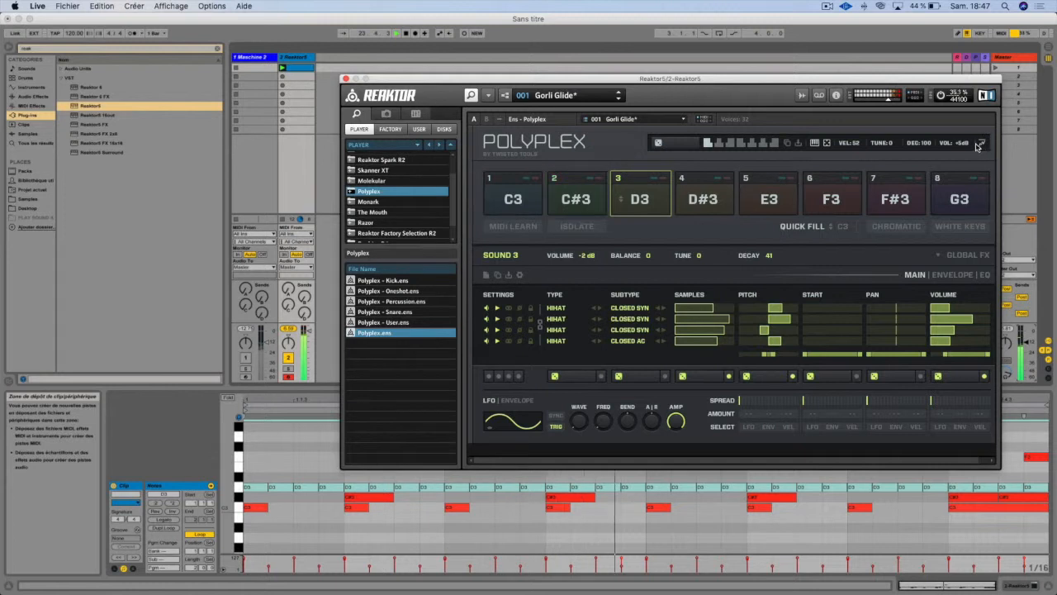
{"action": "left_click_drag", "start_coordinate": [970, 145], "coordinate": [973, 128]}
{"action": "mouse_move", "coordinate": [972, 128]}
{"action": "left_mouse_down"}
{"action": "mouse_move", "coordinate": [968, 178]}
{"action": "mouse_move", "coordinate": [980, 124]}
{"action": "left_mouse_up"}
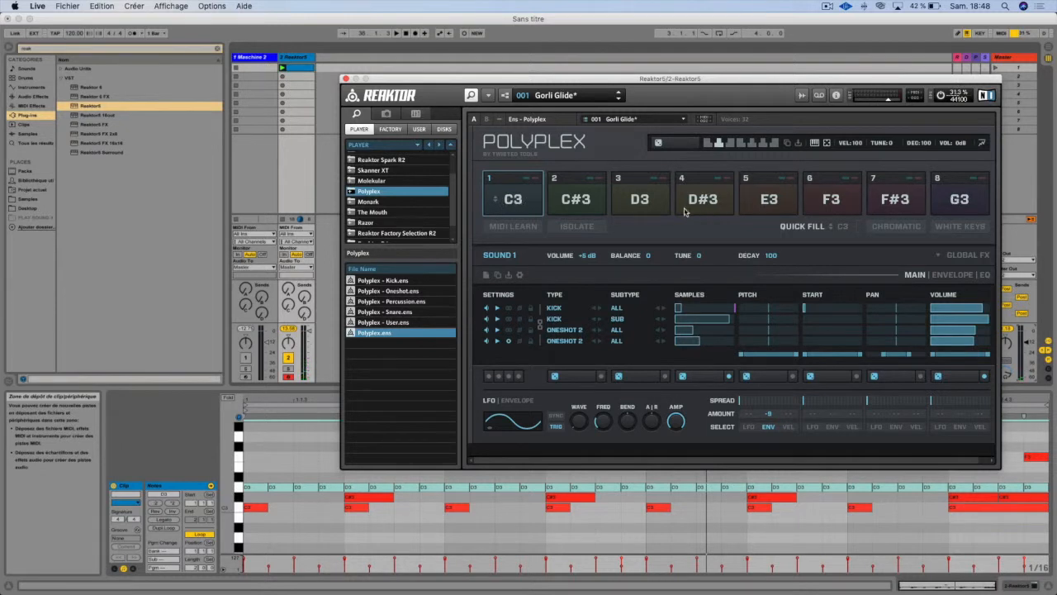
Step: Audition sounds 8, 1 and 5 by playing their assigned notes G3, C3 and E3
{"action": "key", "text": "g"}
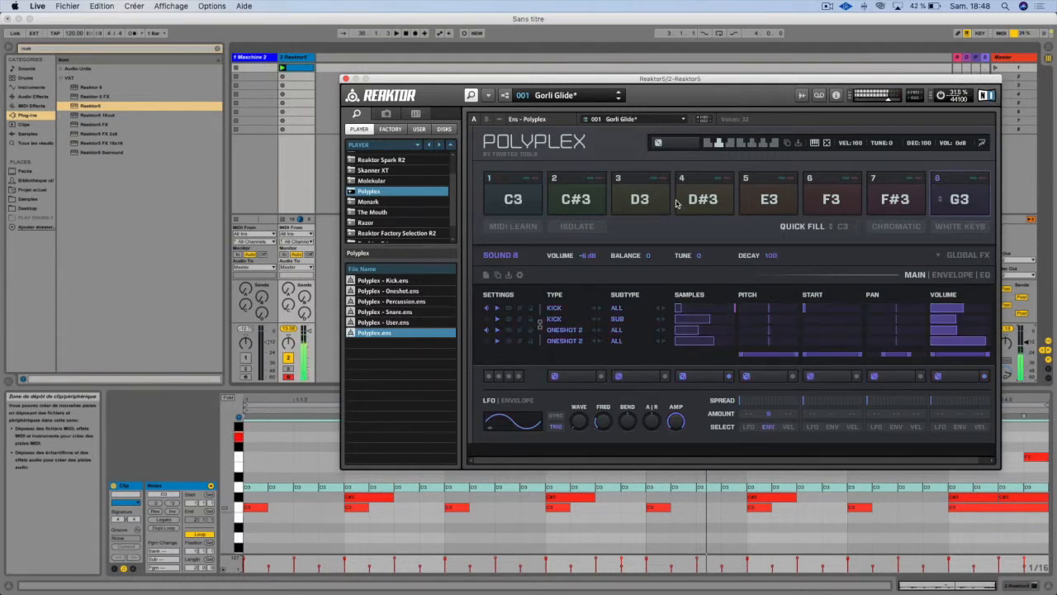
{"action": "key", "text": "a"}
{"action": "key", "text": "g"}
{"action": "key", "text": "a"}
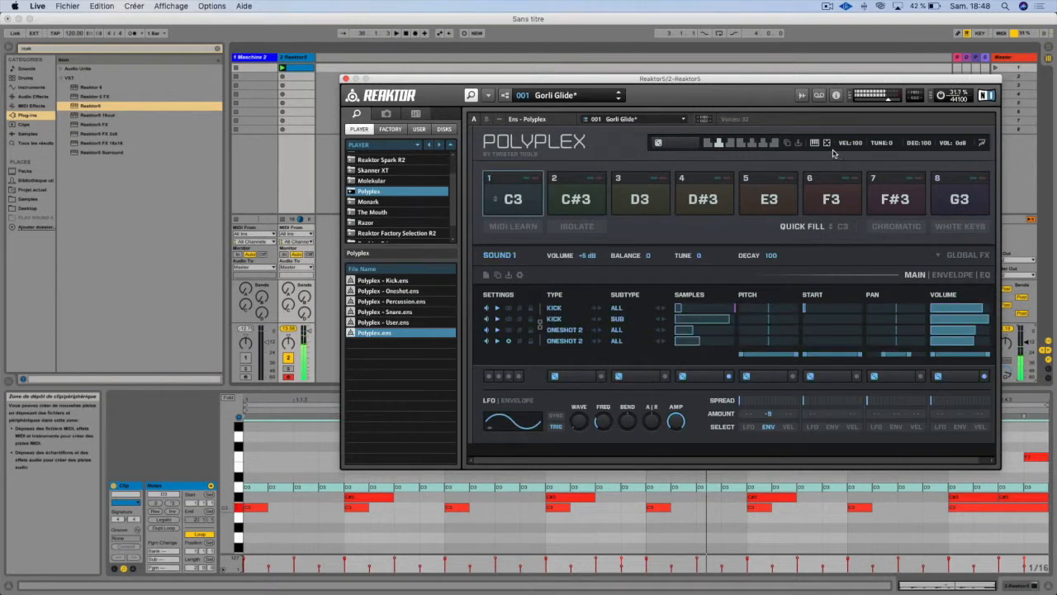
{"action": "key", "text": "g"}
{"action": "key", "text": "a"}
{"action": "key", "text": "d"}
{"action": "key", "text": "a"}
Step: Show the pad waveforms instead of the notes, release the solo on sound 2, and mute and unmute sound 1
{"action": "left_click", "coordinate": [818, 143]}
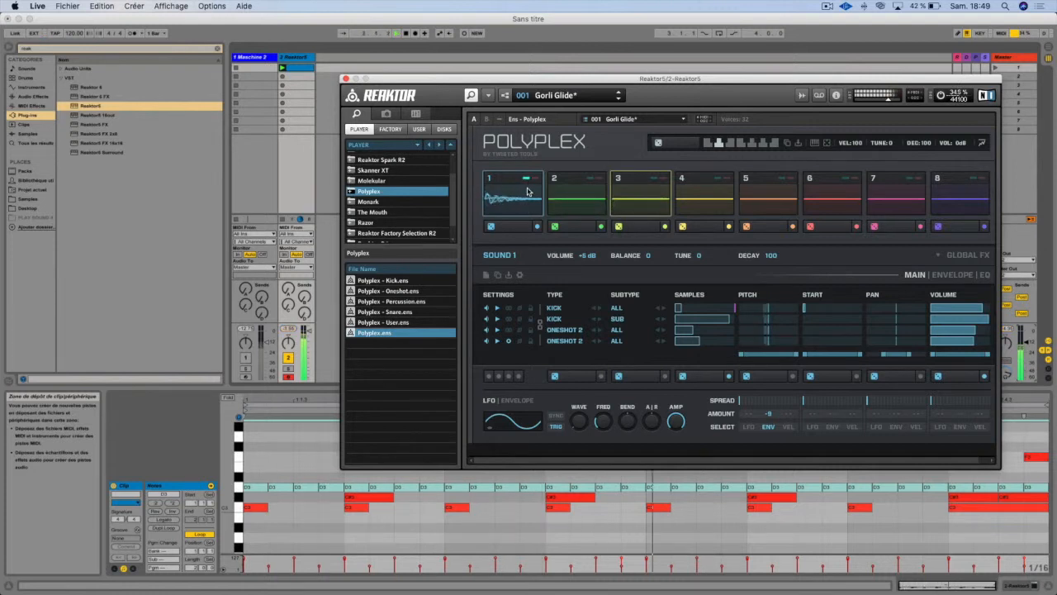
{"action": "left_click", "coordinate": [594, 179]}
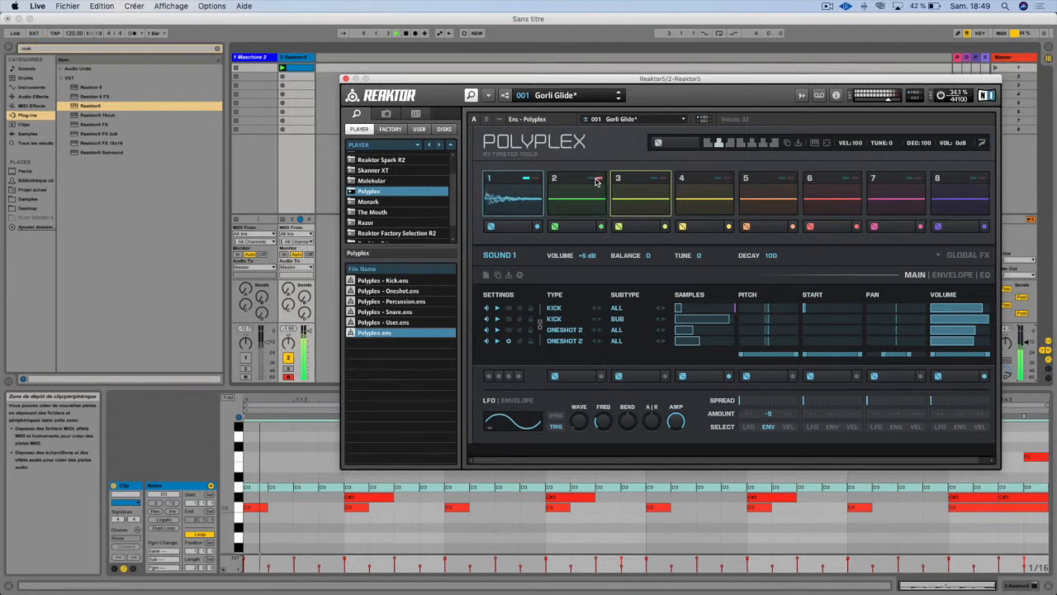
{"action": "left_click", "coordinate": [533, 180]}
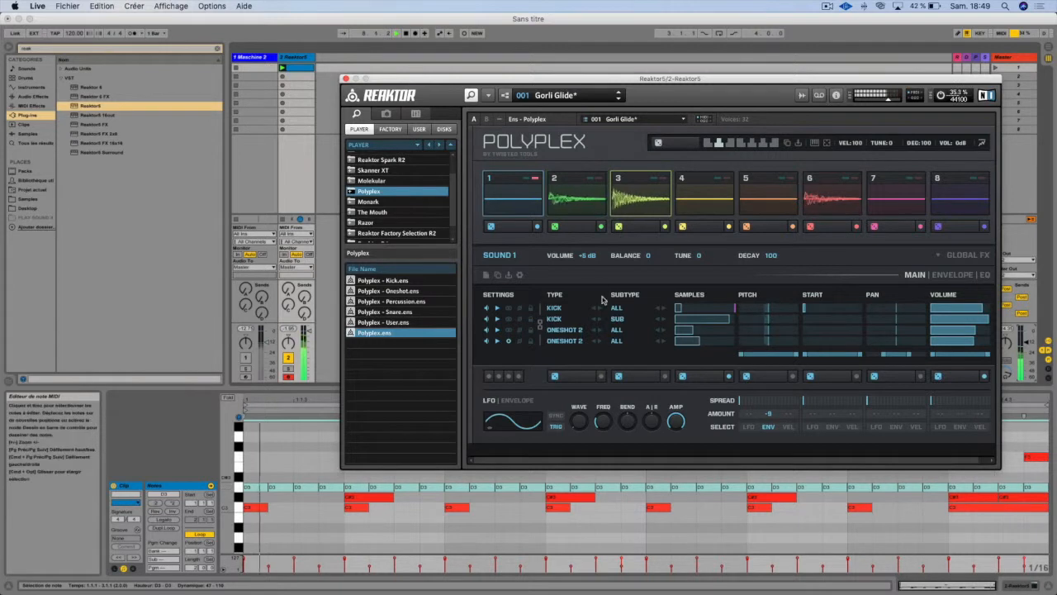
{"action": "left_click", "coordinate": [535, 179]}
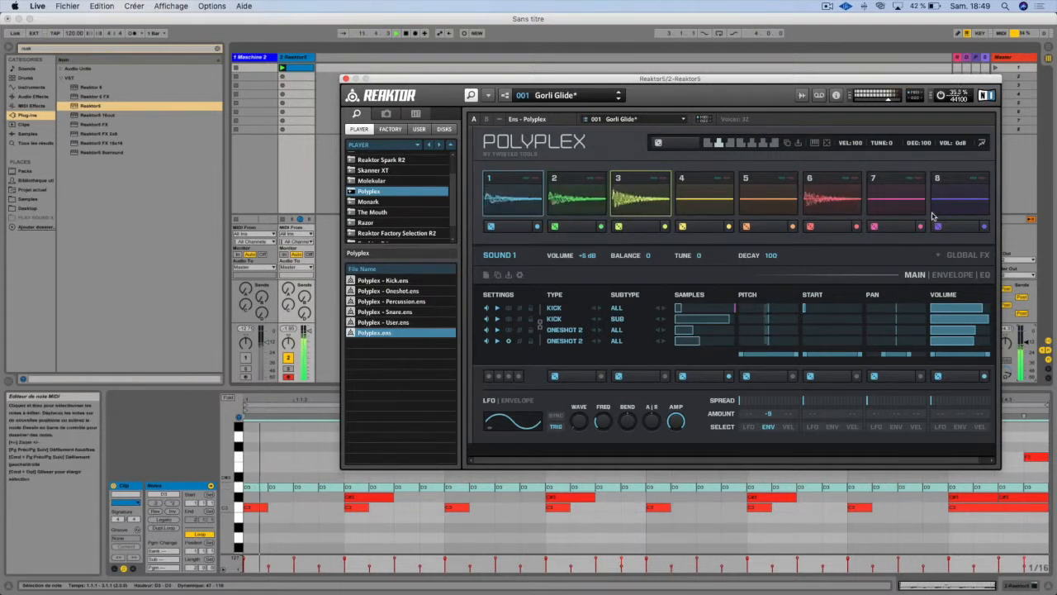
Step: Set the second snapshot's global decay to 88, stop playback, and audition sound 1 from its pad
{"action": "left_click_drag", "start_coordinate": [920, 145], "coordinate": [902, 171]}
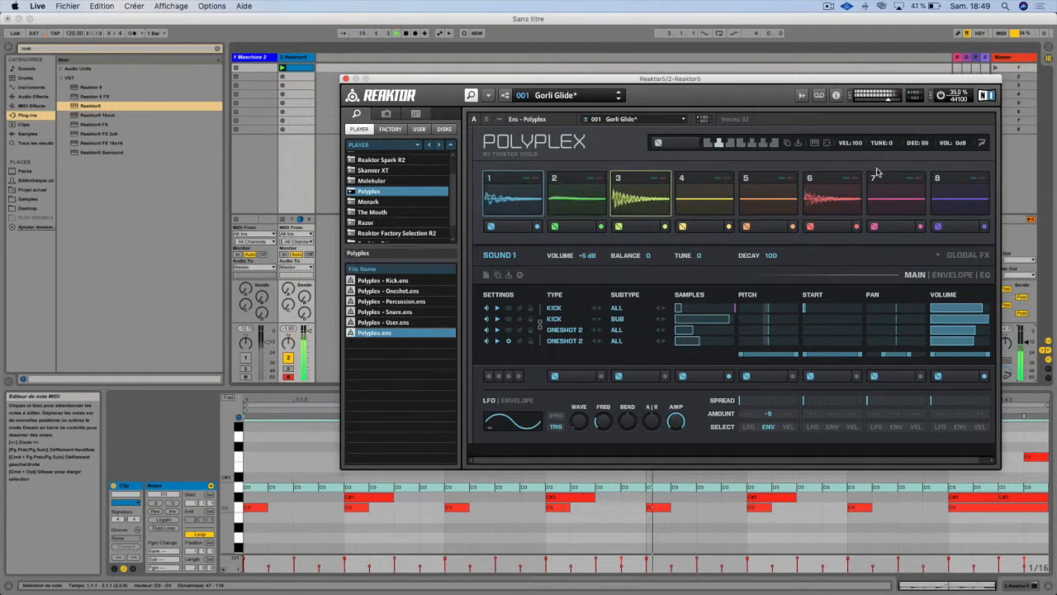
{"action": "key", "text": "space"}
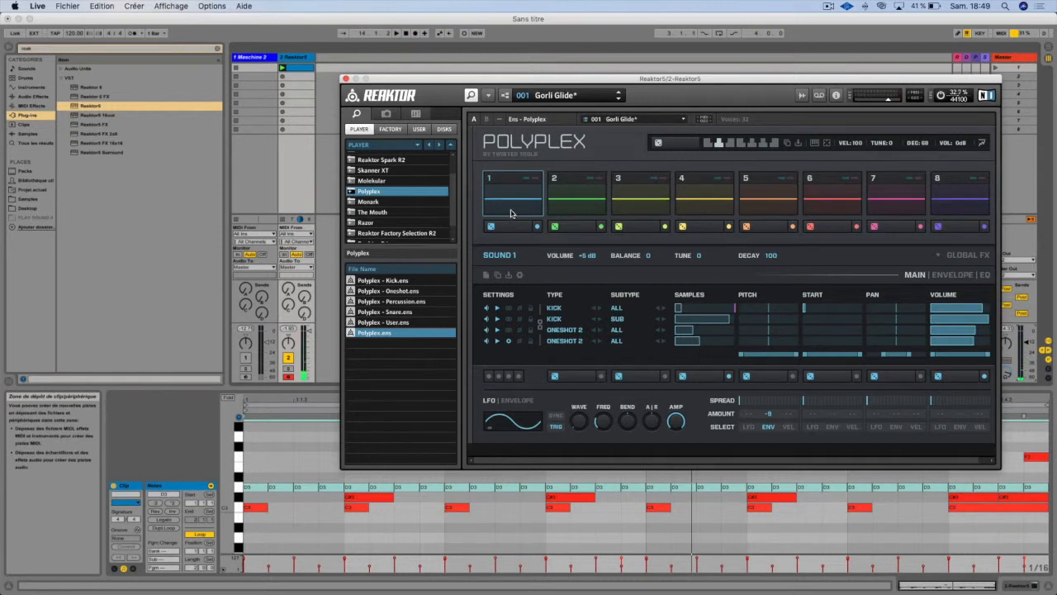
{"action": "left_click", "coordinate": [510, 214]}
{"action": "left_click", "coordinate": [511, 213]}
Step: Show the pads' note assignments and compare the White Keys and Chromatic quick fills, ending on Chromatic
{"action": "left_click", "coordinate": [815, 144]}
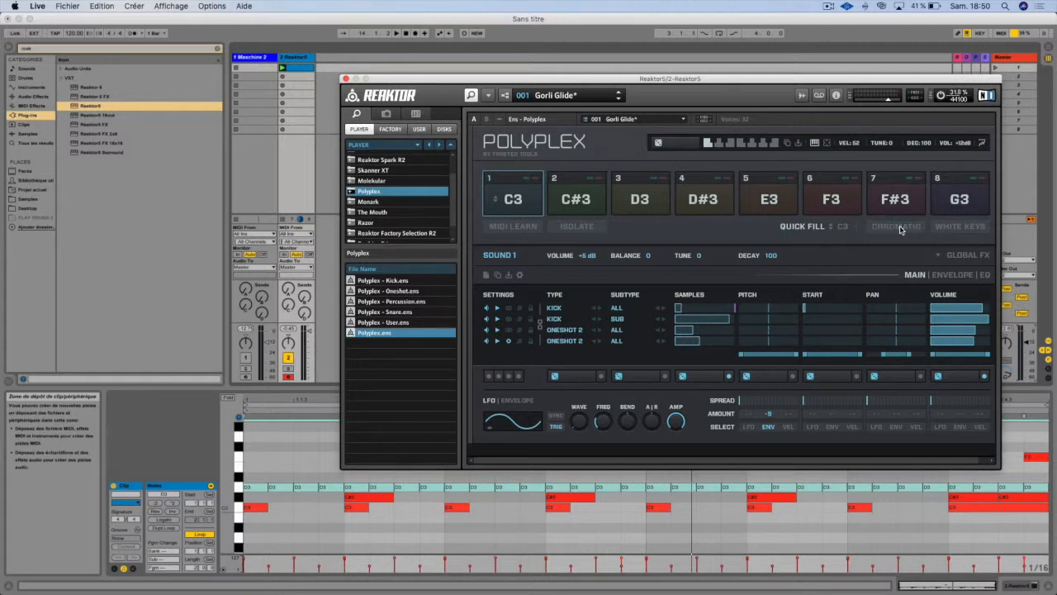
{"action": "left_click", "coordinate": [941, 226]}
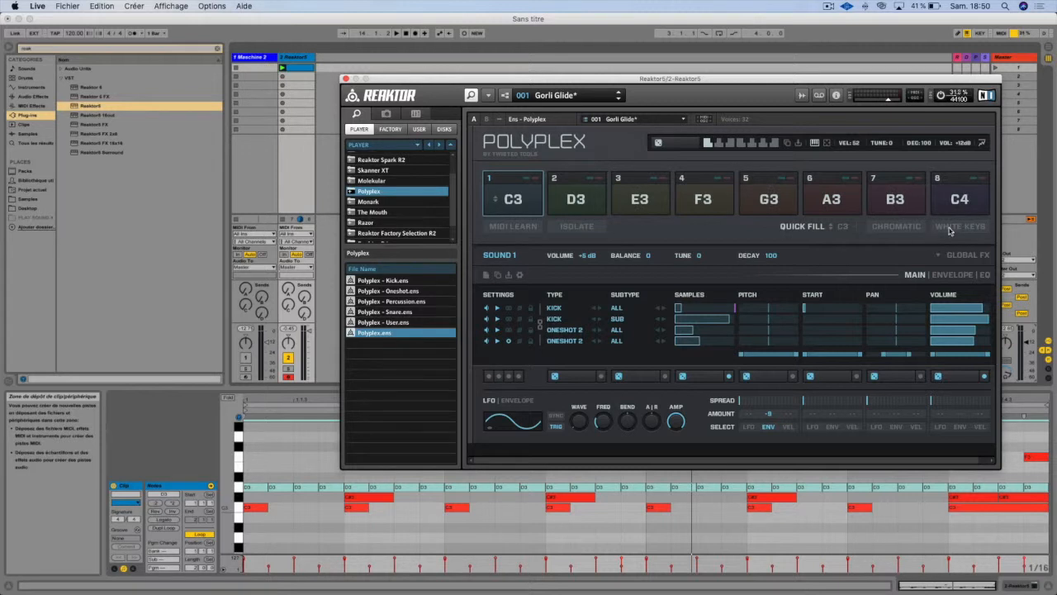
{"action": "left_click", "coordinate": [900, 227]}
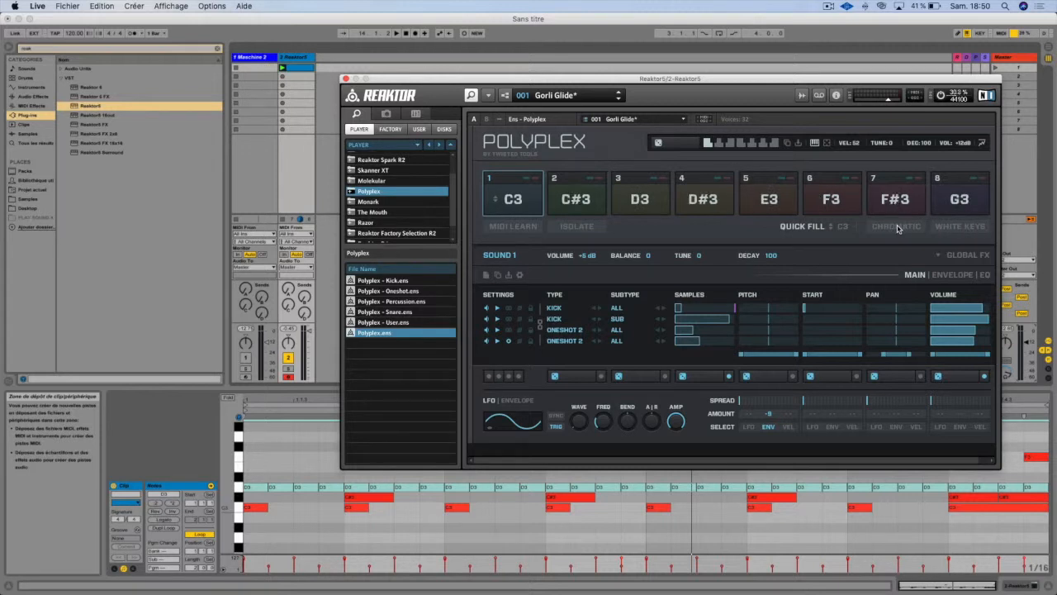
{"action": "left_click", "coordinate": [963, 230]}
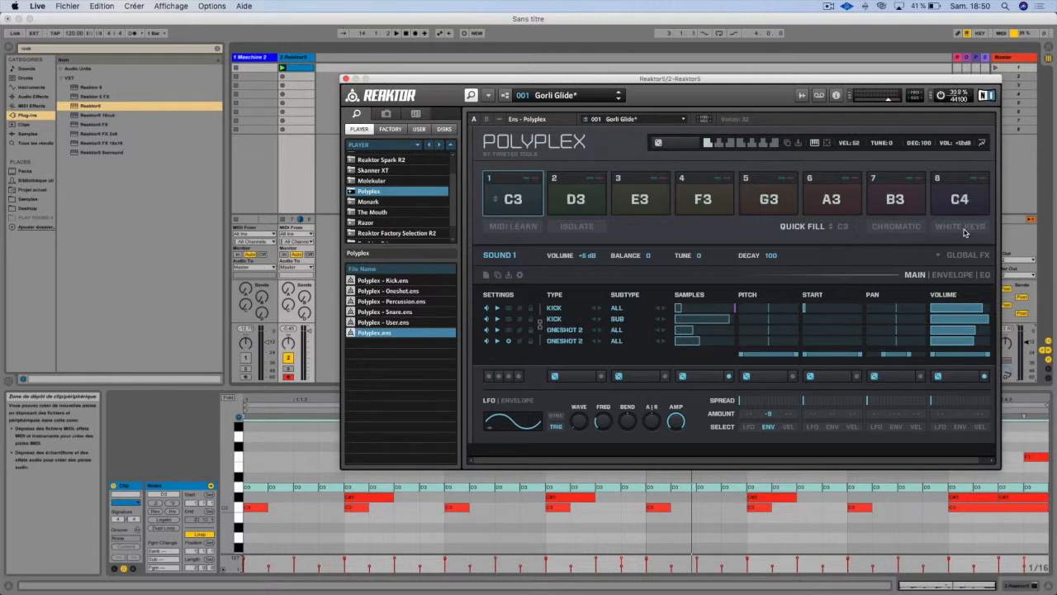
{"action": "left_click", "coordinate": [900, 228]}
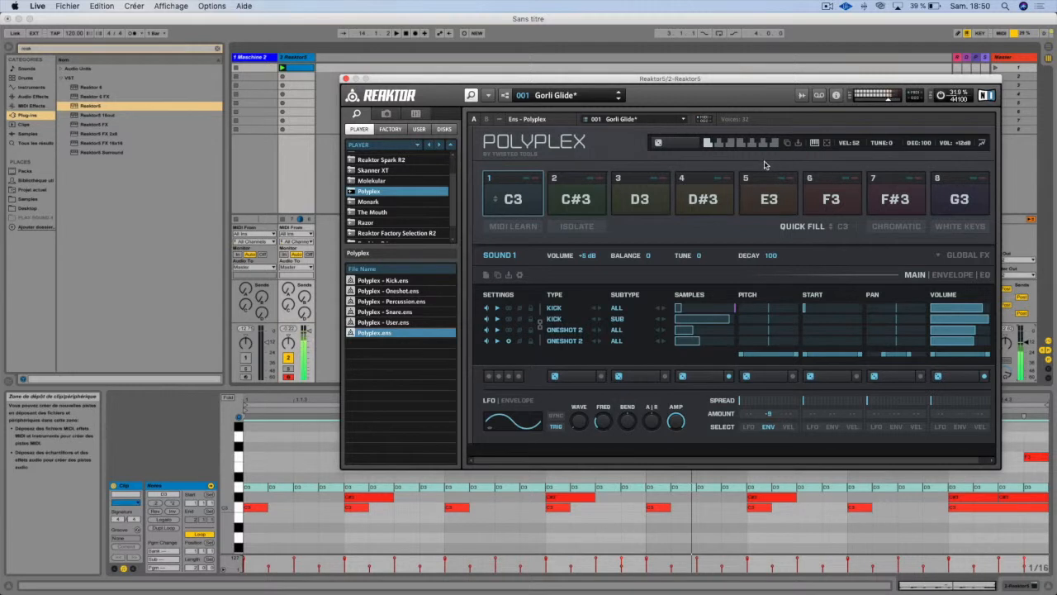
Step: Select sound 2 and lower the sample sliders of its acoustic, analog and clap layers
{"action": "left_click", "coordinate": [581, 198]}
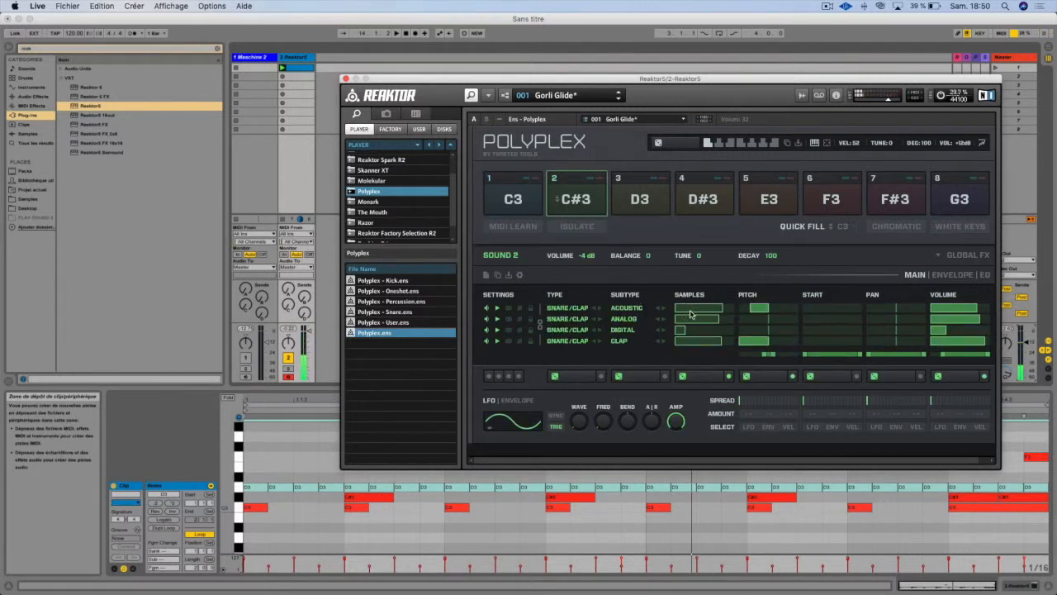
{"action": "left_click_drag", "start_coordinate": [709, 308], "coordinate": [699, 308]}
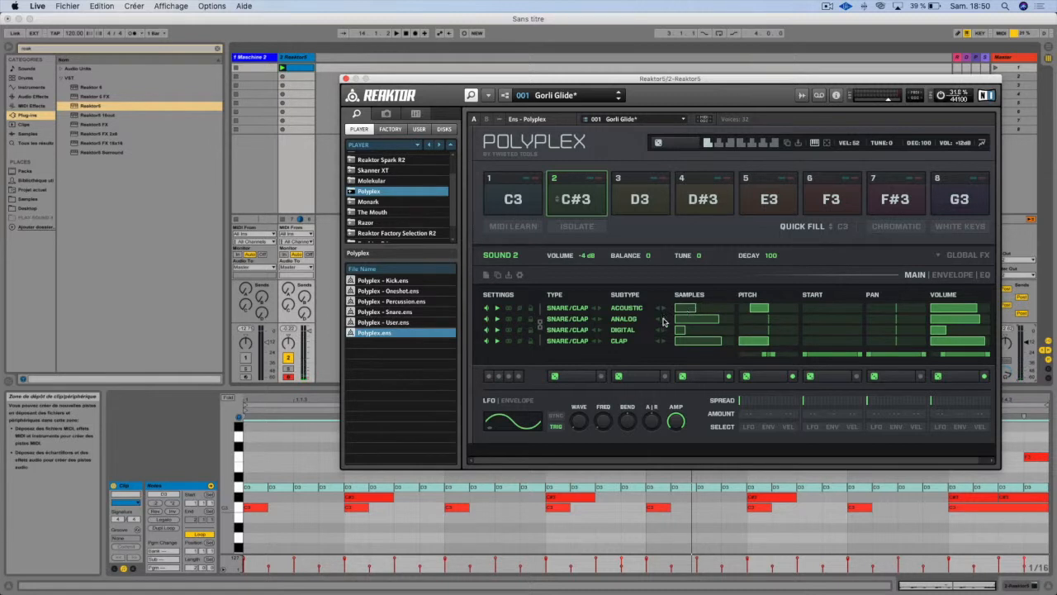
{"action": "left_click_drag", "start_coordinate": [708, 319], "coordinate": [689, 344]}
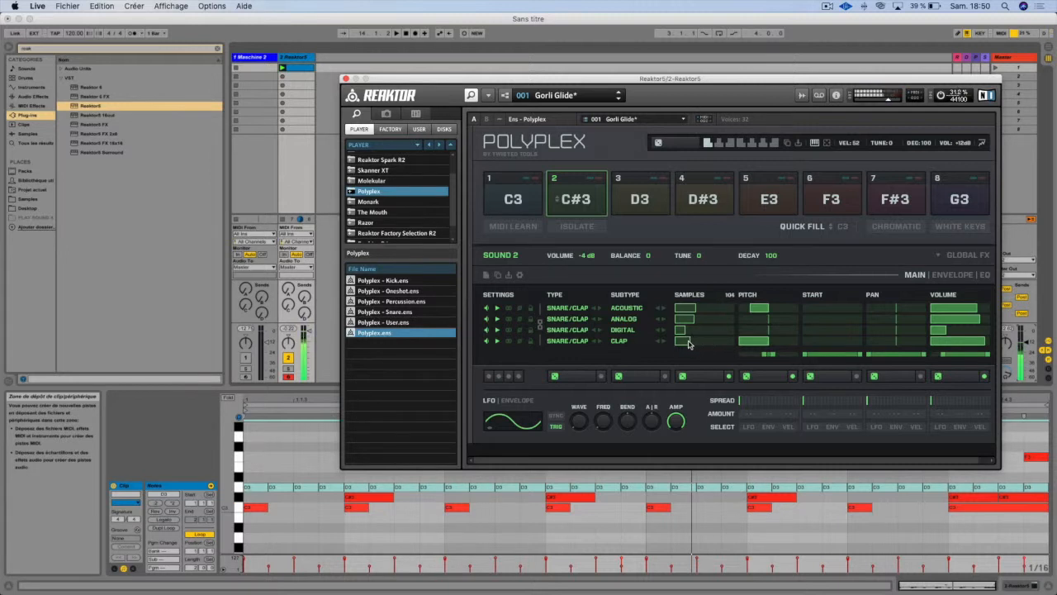
Step: Switch back and forth between snapshots 1 and 2 to compare their settings for sound 2
{"action": "left_click", "coordinate": [718, 144]}
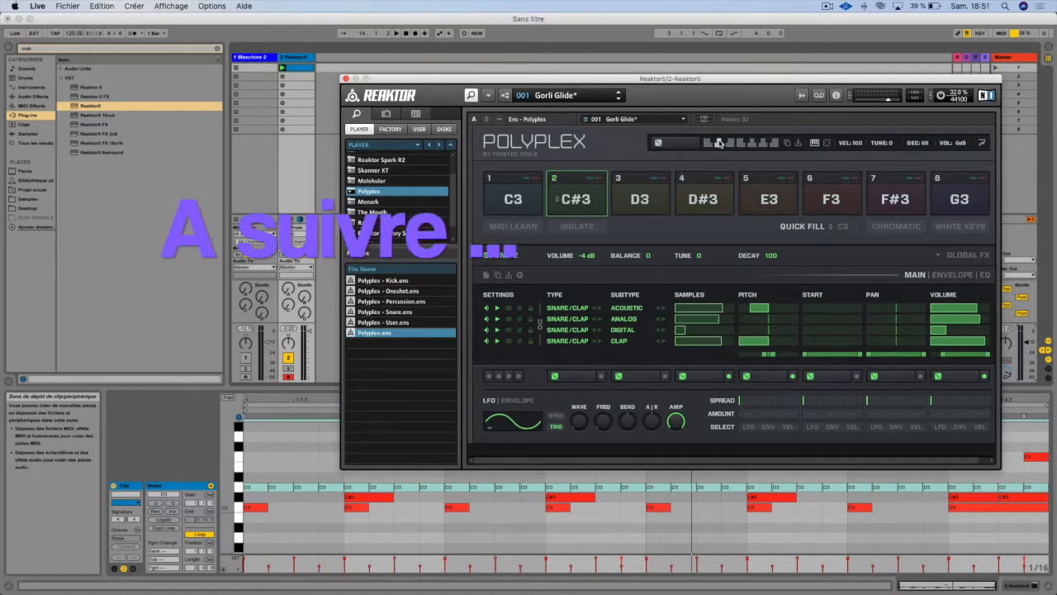
{"action": "left_click", "coordinate": [715, 144]}
{"action": "left_click", "coordinate": [722, 144]}
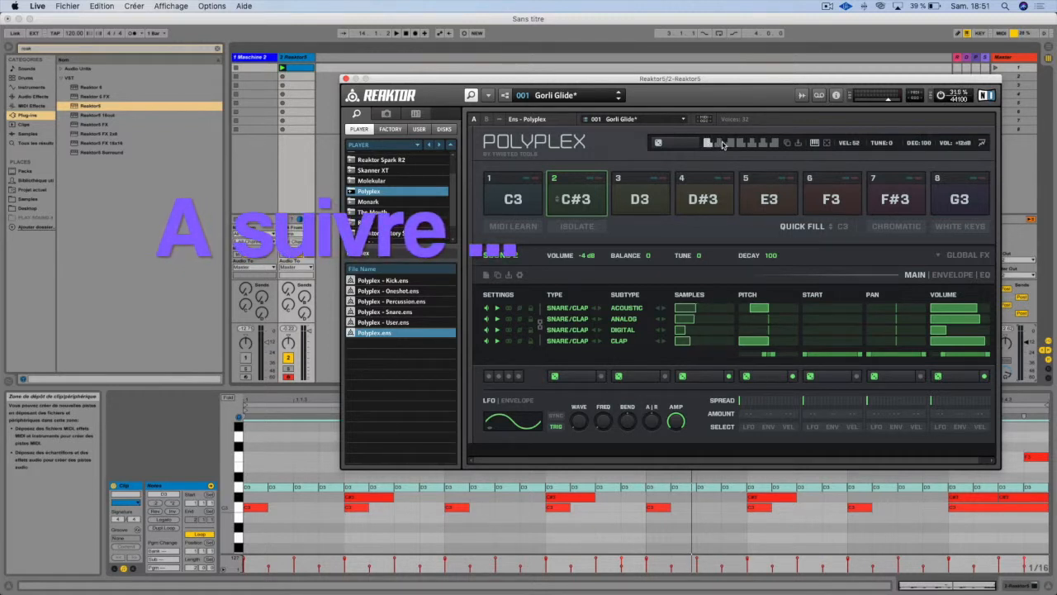